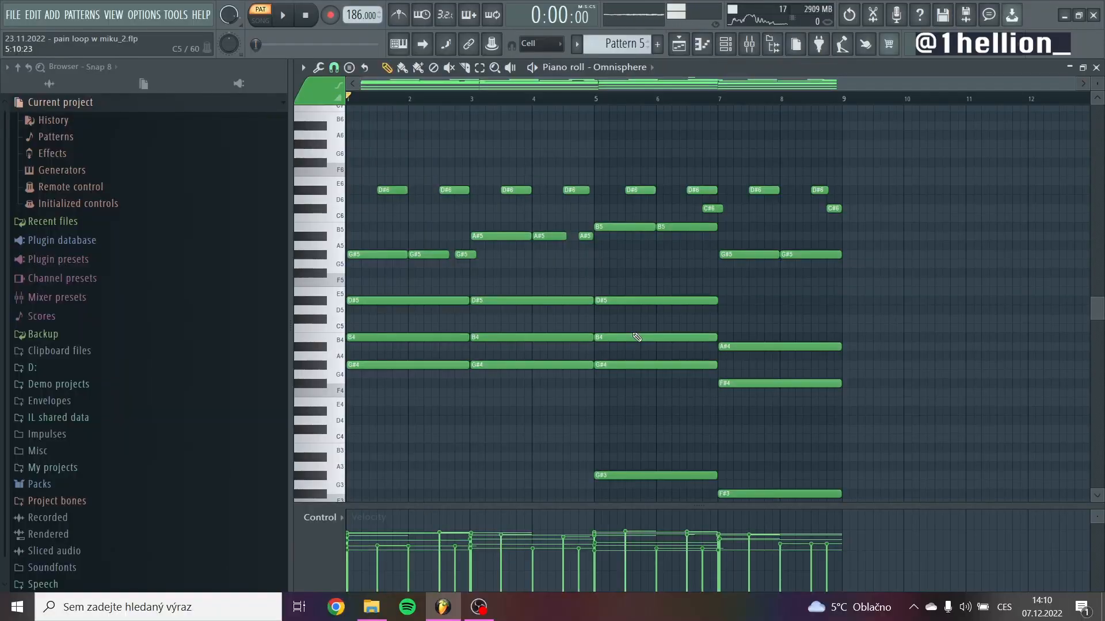
Listen to the Omnisphere pattern and the soloed Track 5 clips, and open Gross Beat on the Track 5 mixer insert
{"action": "key", "text": "space"}
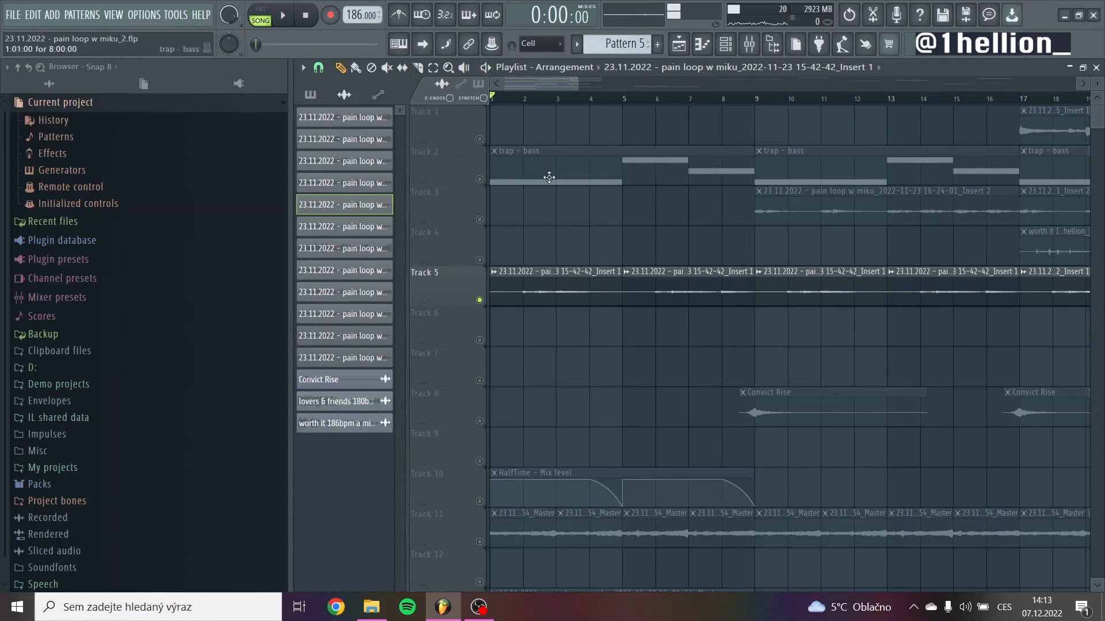
{"action": "key", "text": "space"}
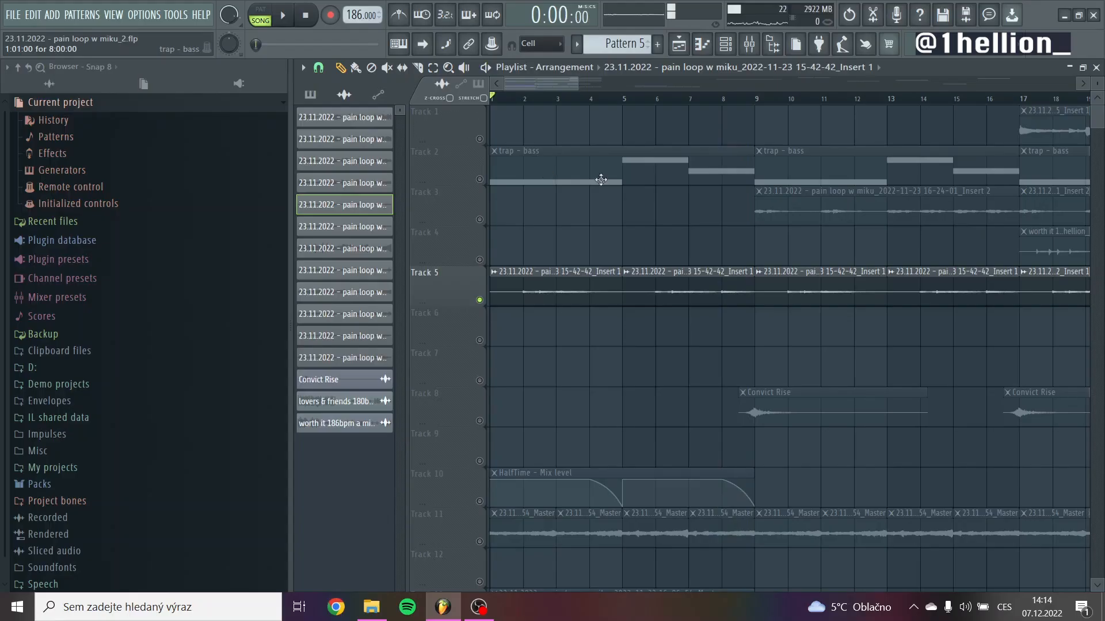
{"action": "left_click", "coordinate": [749, 44]}
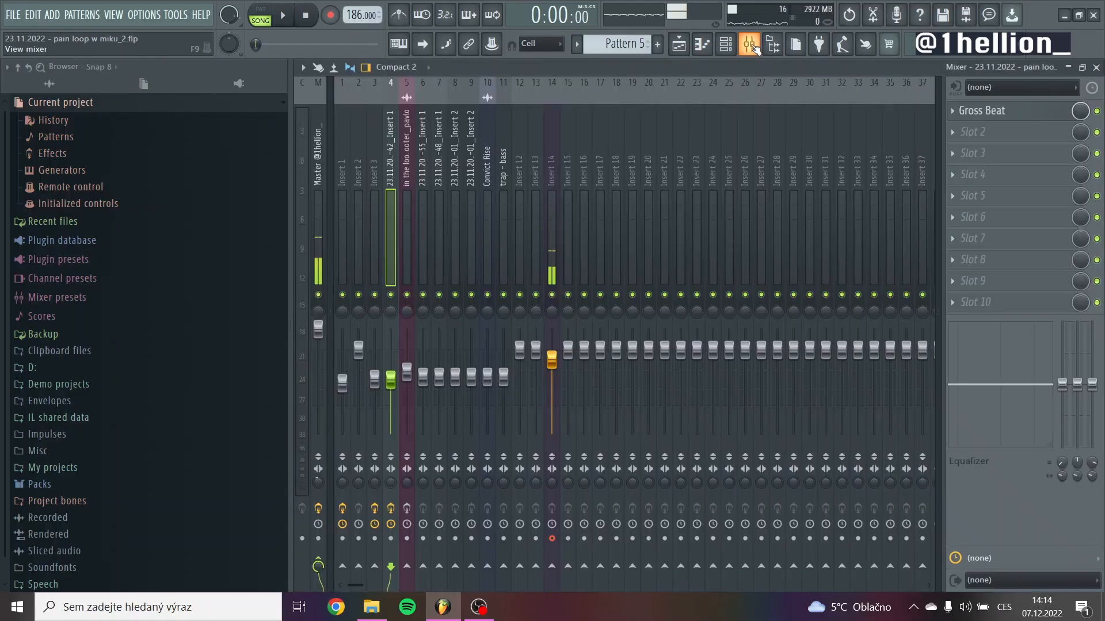
{"action": "left_click", "coordinate": [984, 111]}
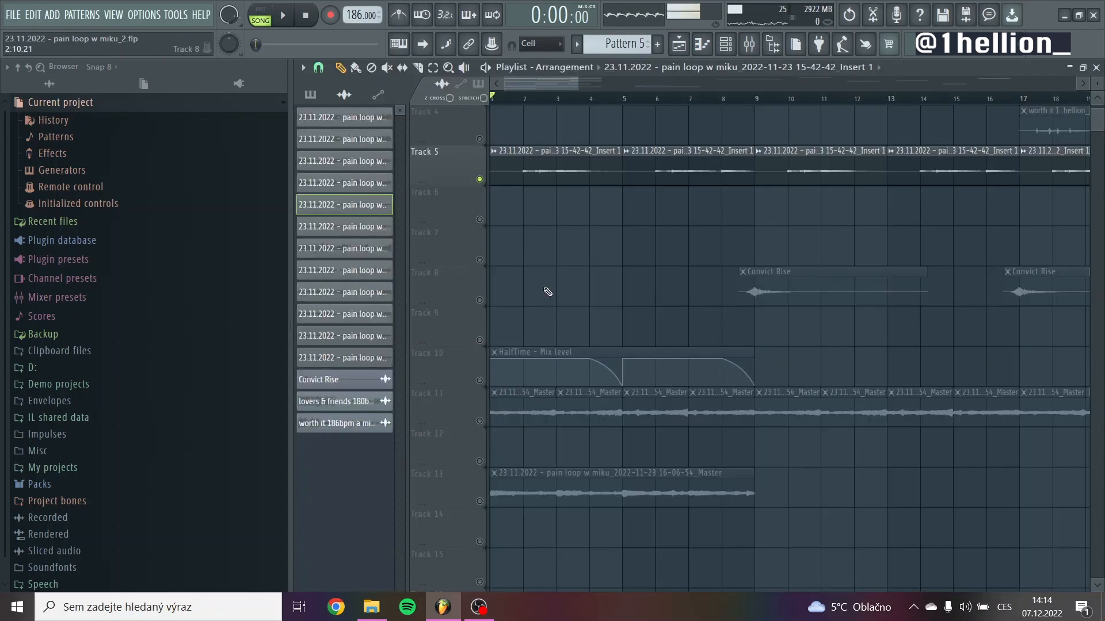
Examine the Omnisphere melody notes in the piano roll and return to the playlist
{"action": "scroll", "coordinate": [547, 291], "scroll_direction": "down", "scroll_amount": 1}
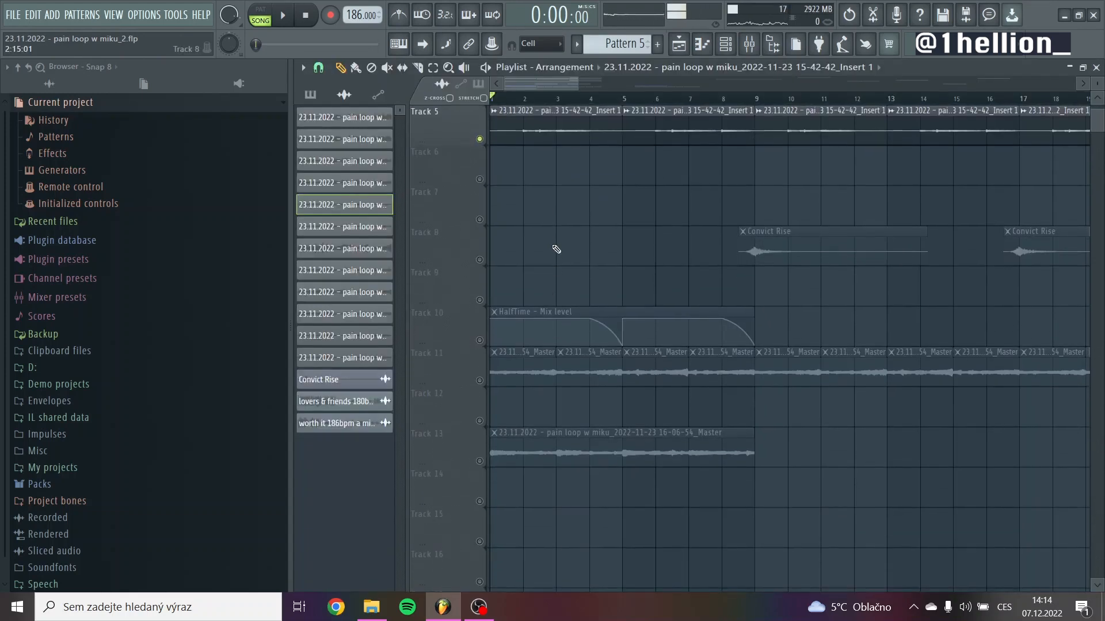
{"action": "left_click", "coordinate": [703, 46]}
{"action": "right_click", "coordinate": [507, 238]}
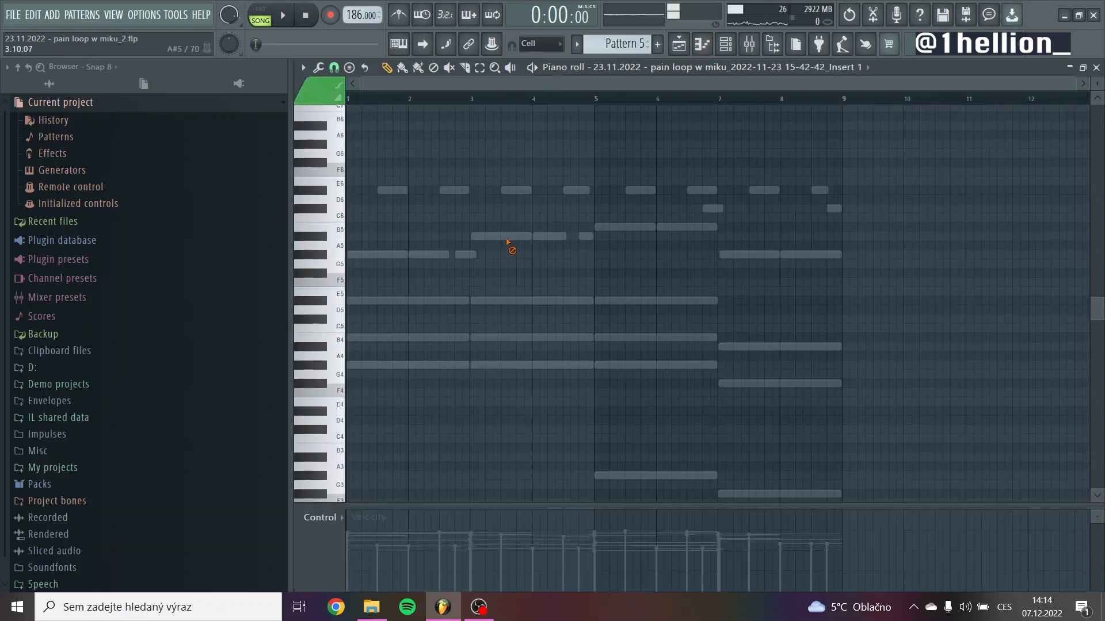
{"action": "right_click", "coordinate": [507, 238]}
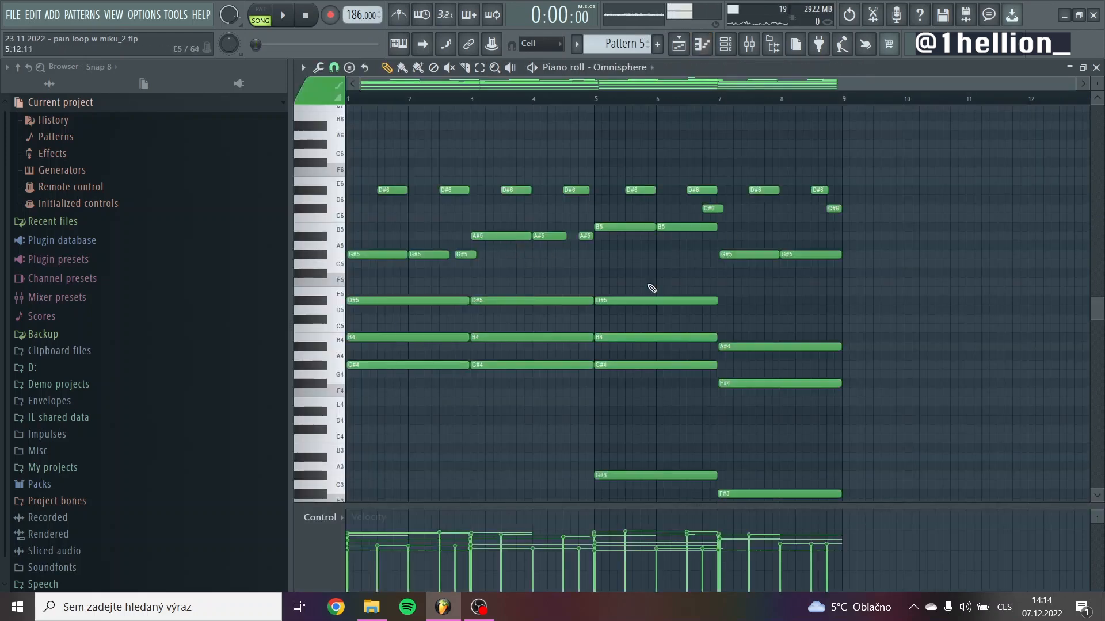
{"action": "left_click", "coordinate": [679, 45]}
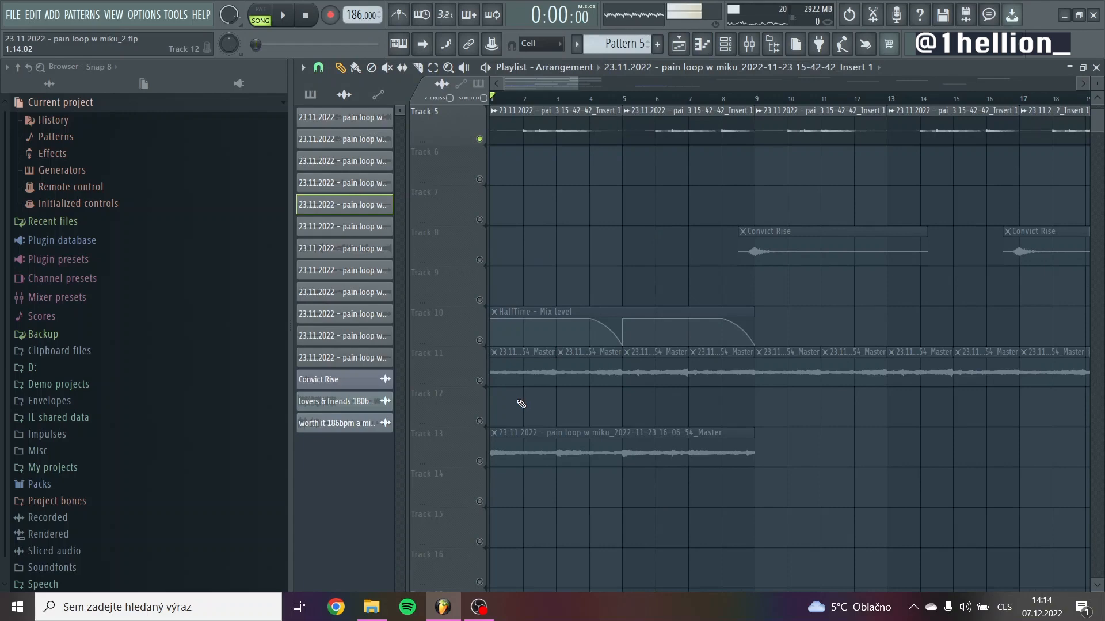
Solo Track 13, which holds the long Master audio clip, and play it in song mode
{"action": "scroll", "coordinate": [591, 338], "scroll_direction": "down", "scroll_amount": 1}
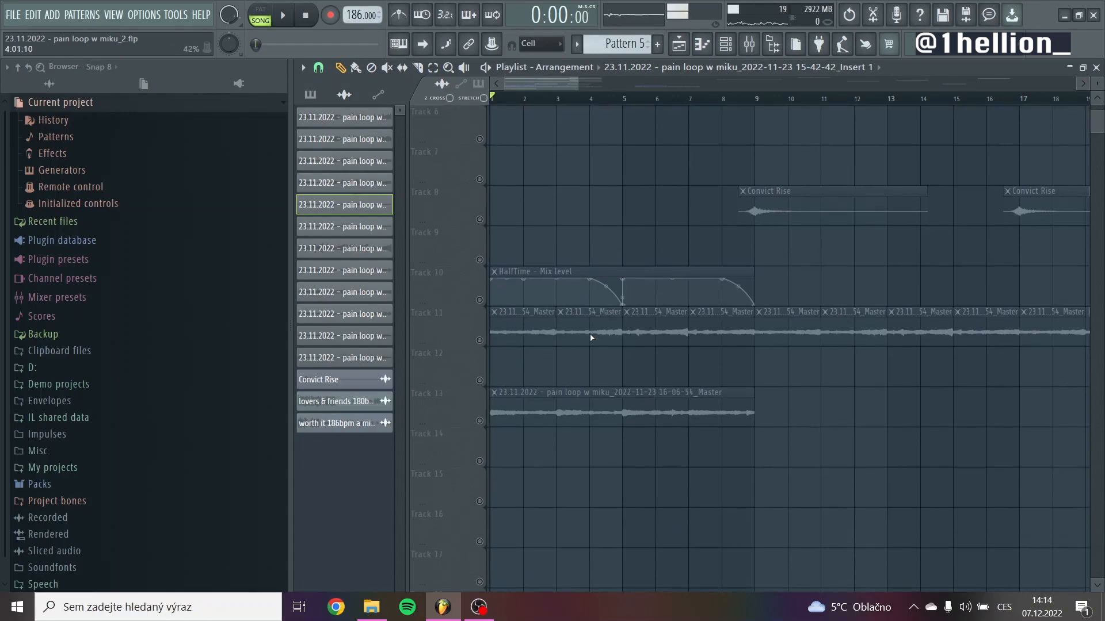
{"action": "scroll", "coordinate": [576, 315], "scroll_direction": "up", "scroll_amount": 5}
{"action": "scroll", "coordinate": [604, 355], "scroll_direction": "down", "scroll_amount": 4}
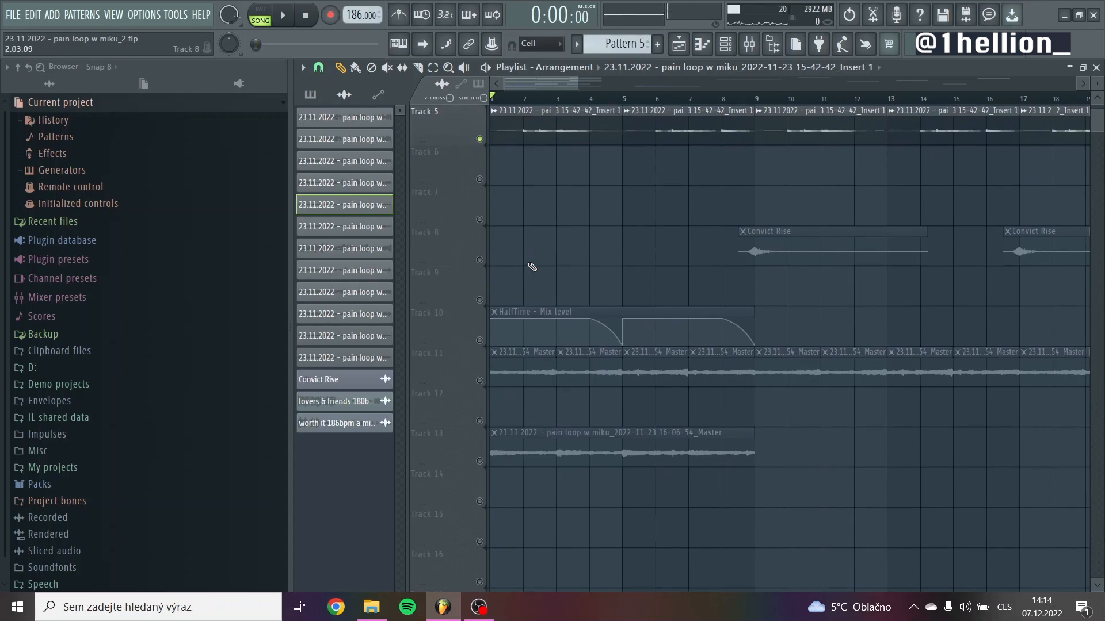
{"action": "scroll", "coordinate": [526, 325], "scroll_direction": "down", "scroll_amount": 3}
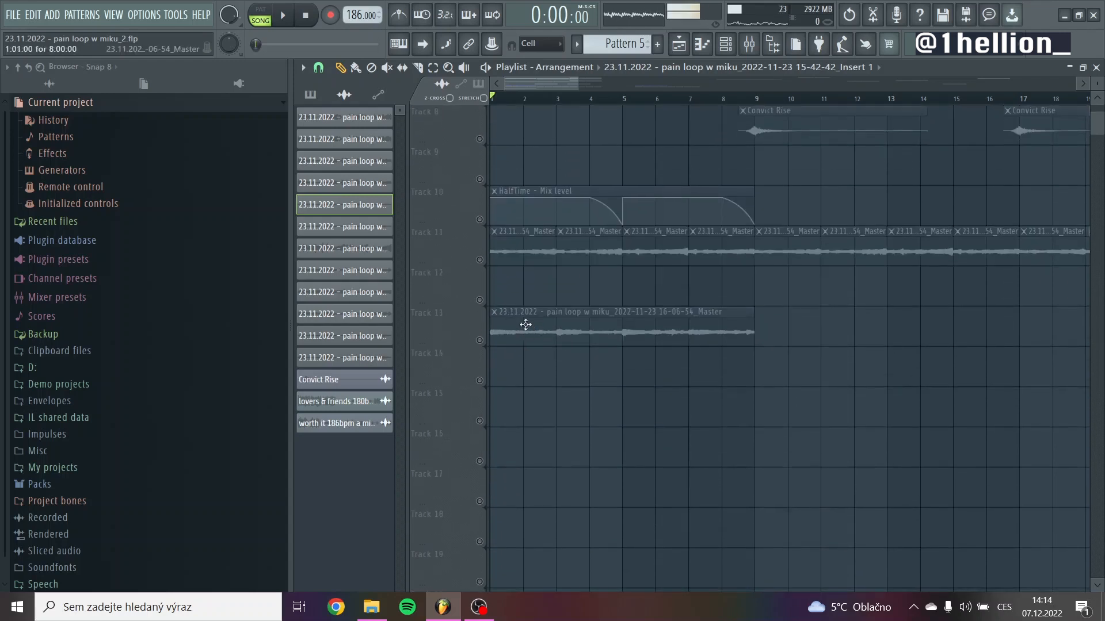
{"action": "scroll", "coordinate": [506, 314], "scroll_direction": "down", "scroll_amount": 1}
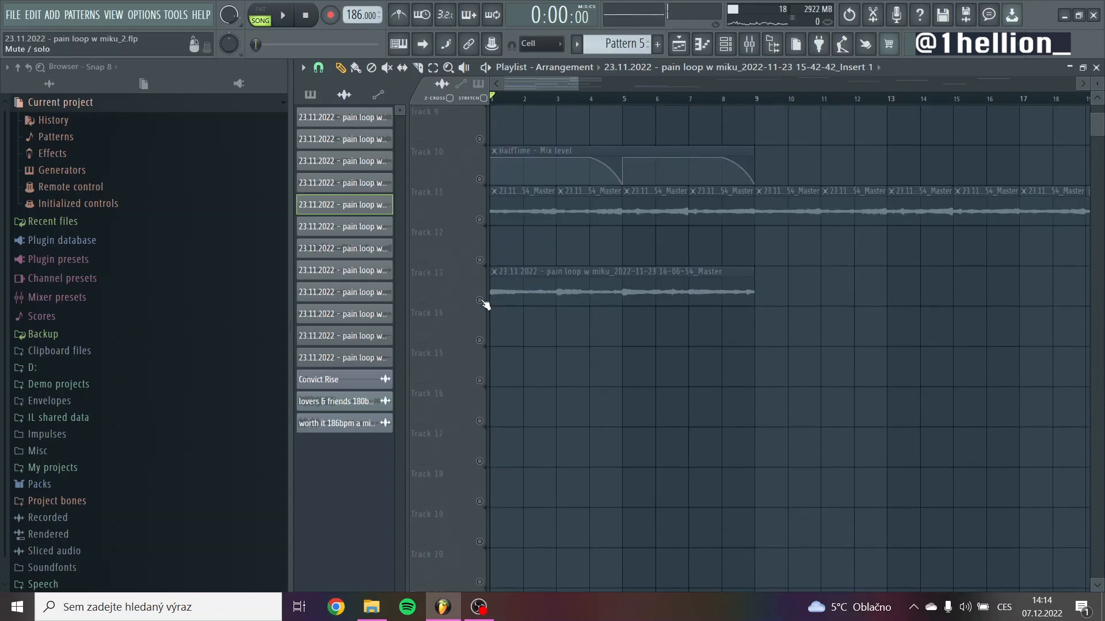
{"action": "left_click", "coordinate": [480, 301]}
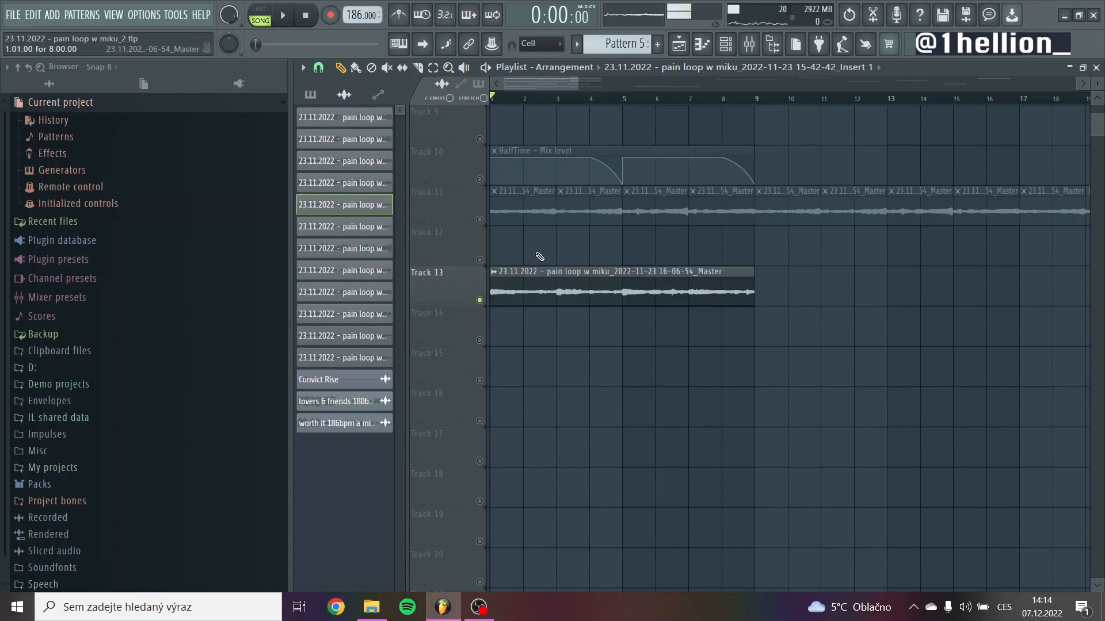
{"action": "left_click", "coordinate": [283, 19]}
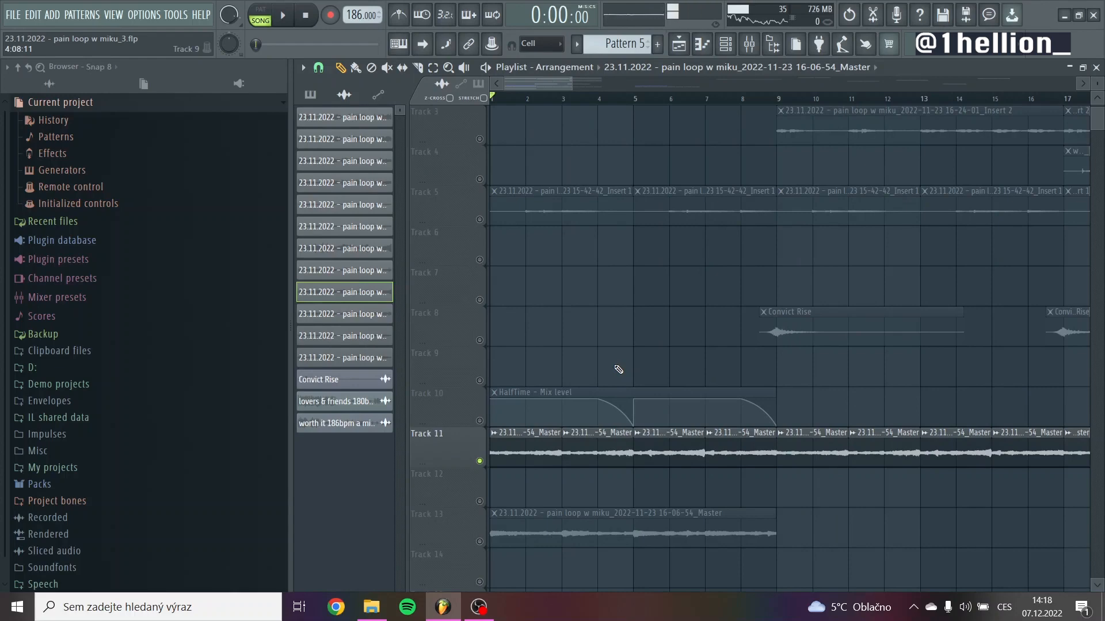
Review the Track 11 clip's sample settings and the Hardcore, ShaperBox2 and HalfTime effects on its mixer insert
{"action": "double_click", "coordinate": [547, 453]}
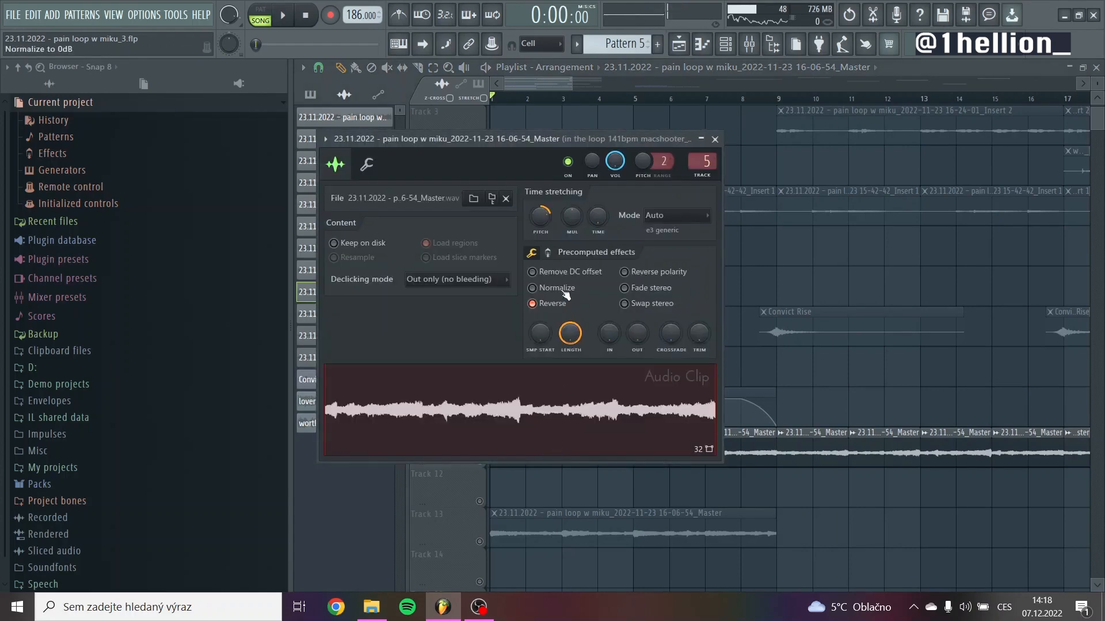
{"action": "right_click", "coordinate": [774, 365]}
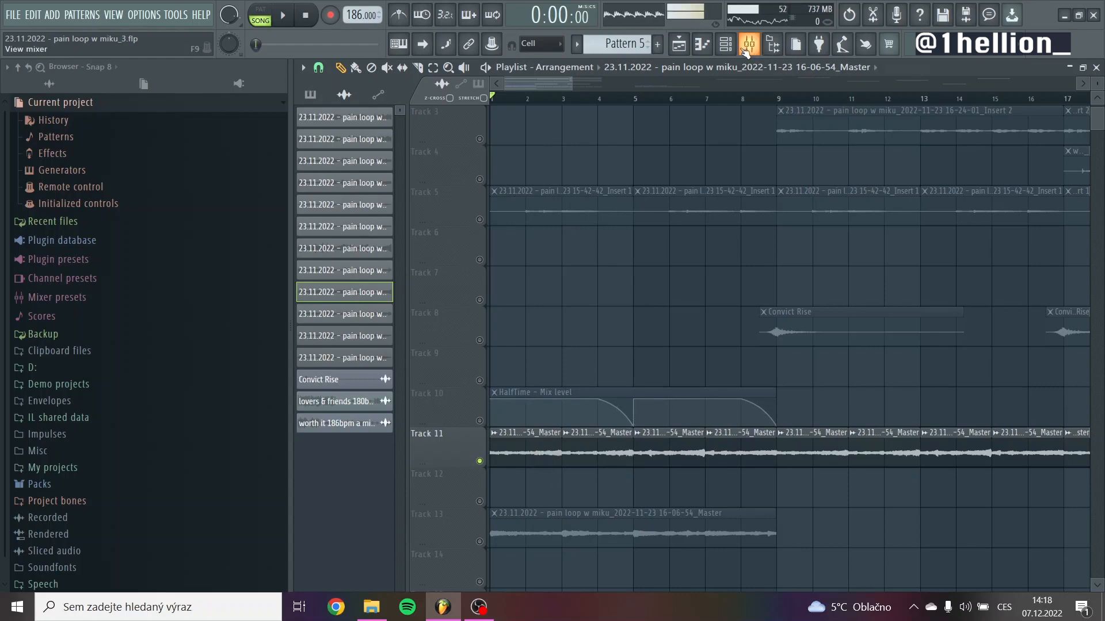
{"action": "key", "text": "F9"}
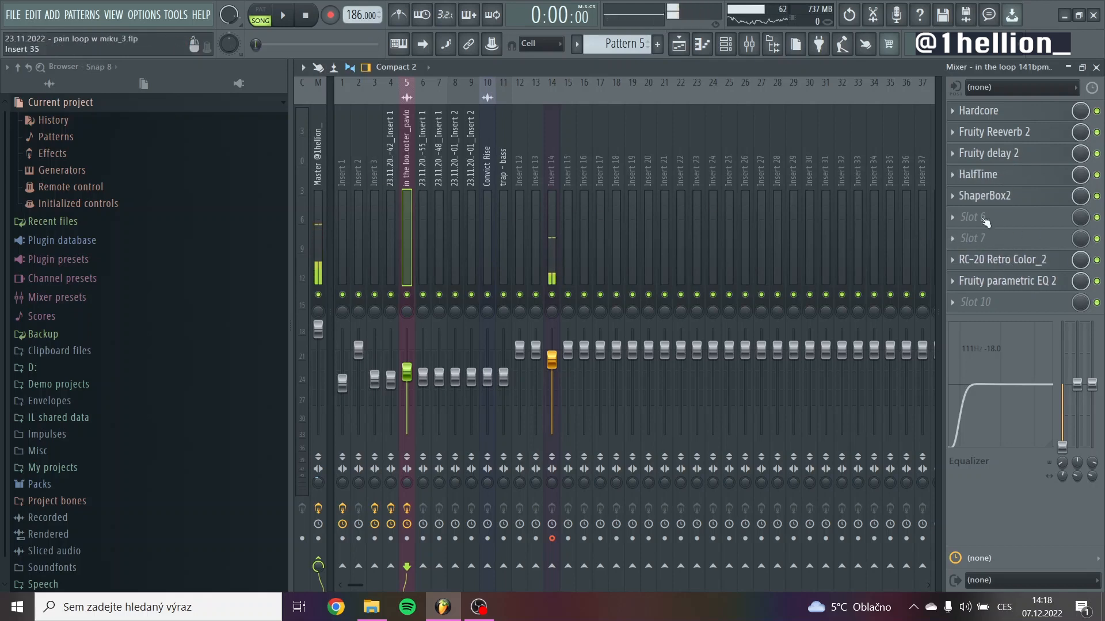
{"action": "left_click", "coordinate": [982, 115]}
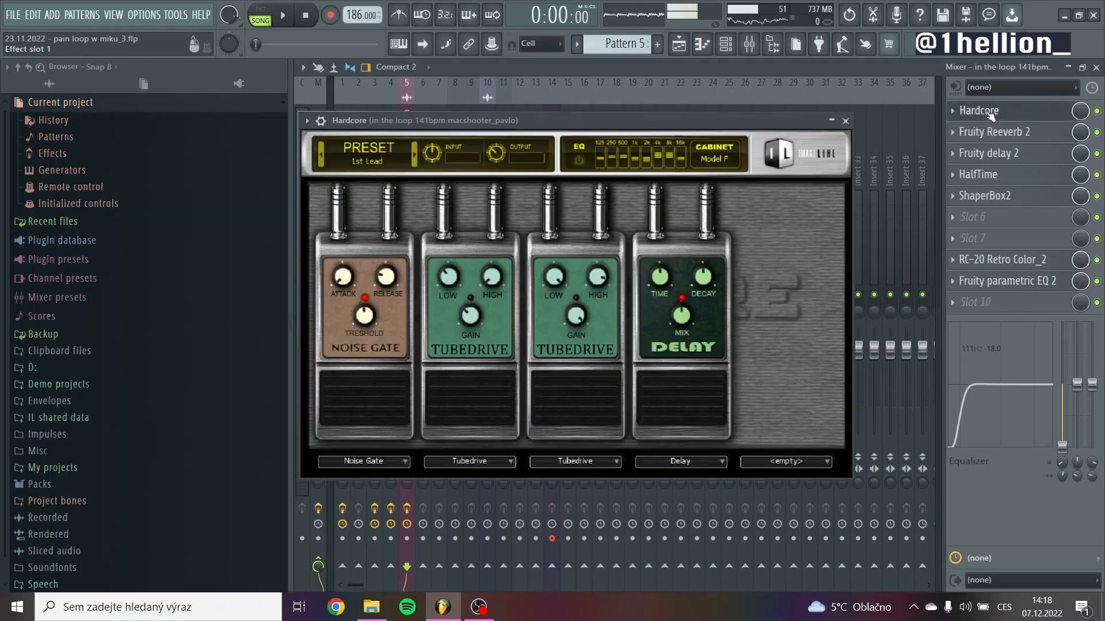
{"action": "left_click", "coordinate": [845, 122]}
{"action": "left_click", "coordinate": [984, 196]}
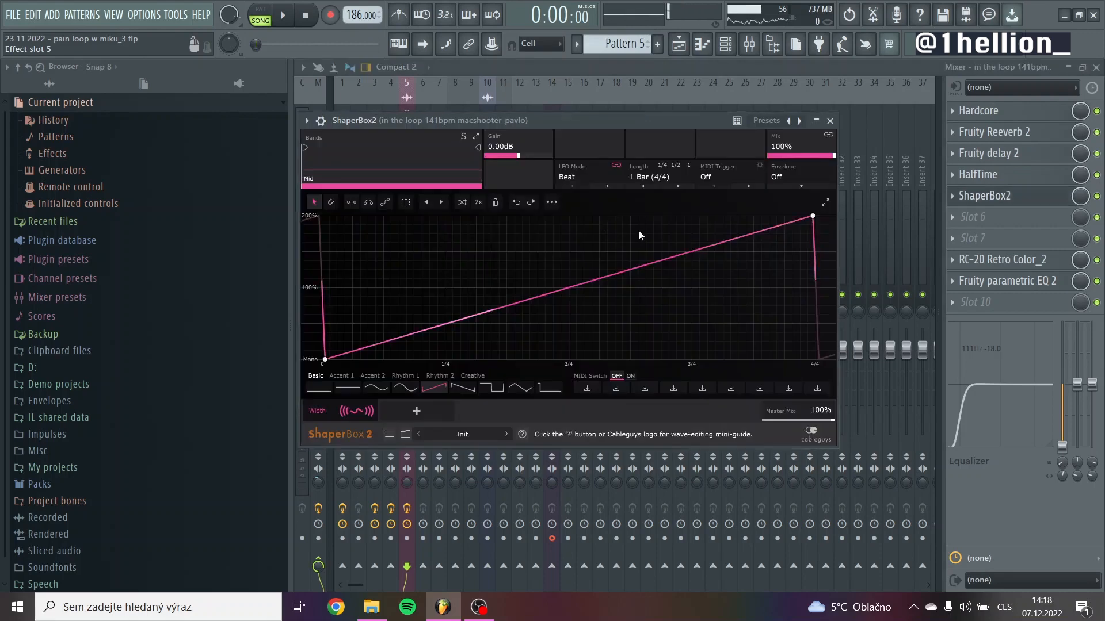
{"action": "left_click", "coordinate": [831, 122]}
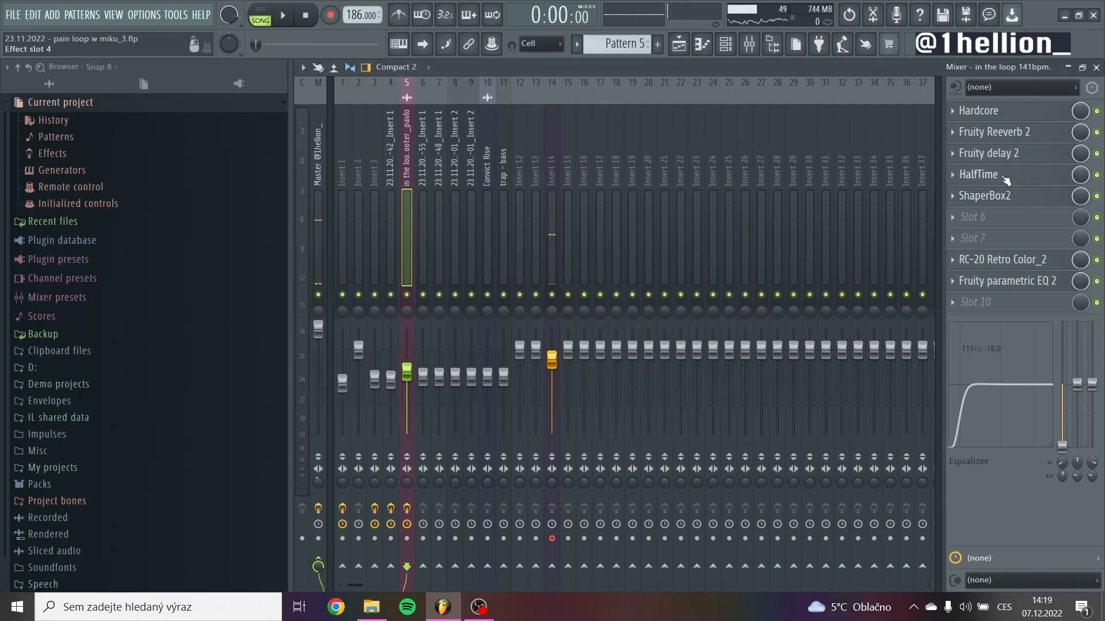
{"action": "left_click", "coordinate": [1000, 176]}
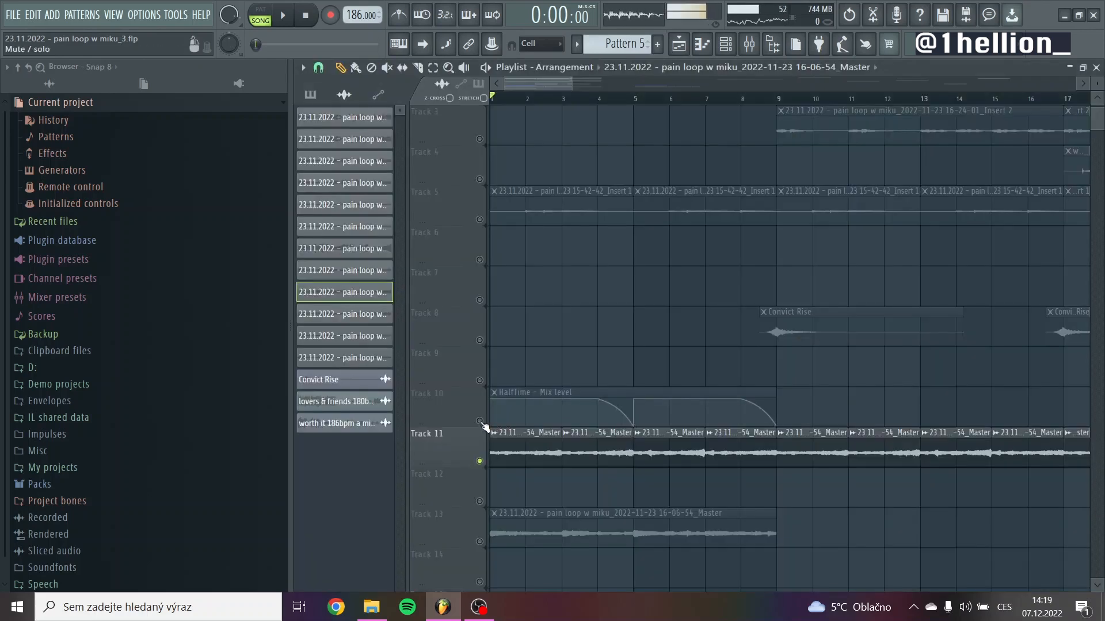
Unmute the HalfTime mix level automation on Track 10 and play it together with Track 11
{"action": "left_click", "coordinate": [481, 422]}
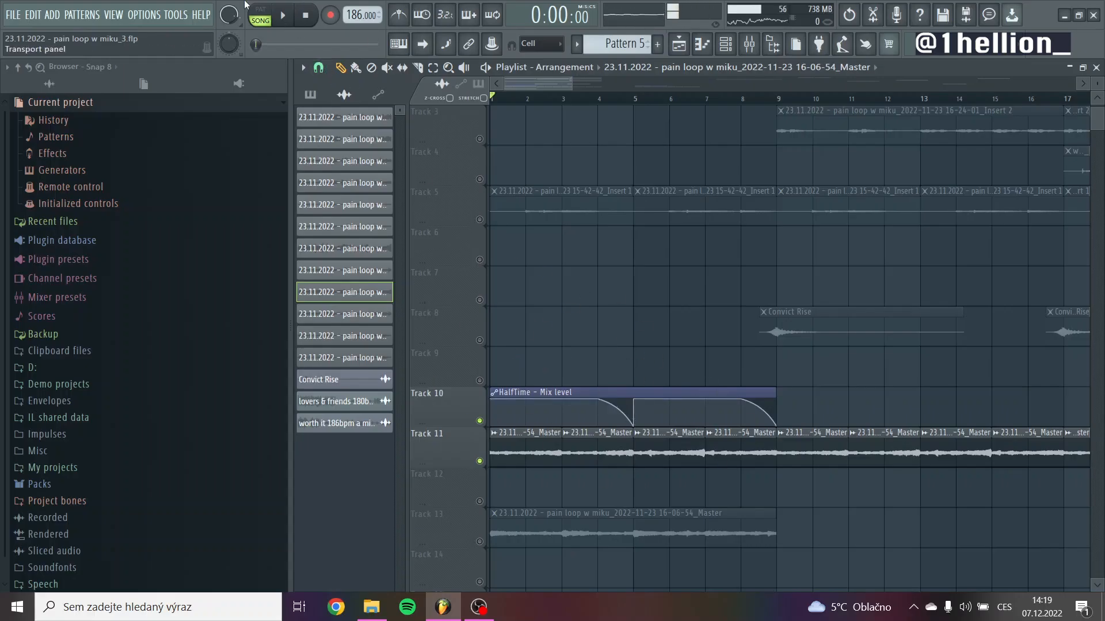
{"action": "key", "text": "space"}
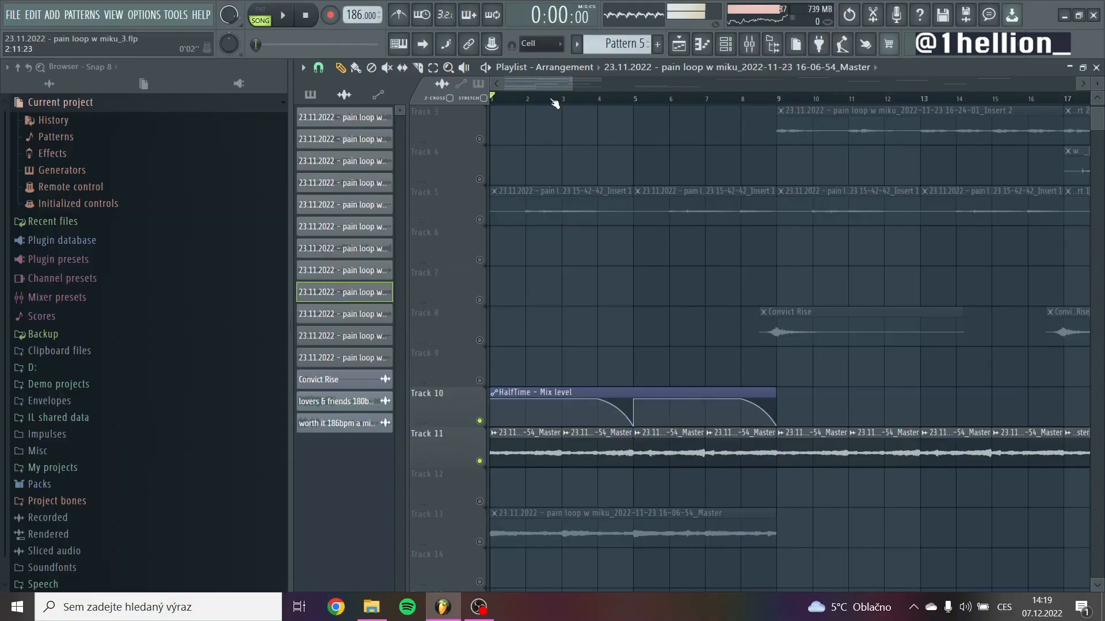
Play the Track 11 loop from bar 9, where the HalfTime automation ends
{"action": "scroll", "coordinate": [555, 104], "scroll_direction": "down", "scroll_amount": 3}
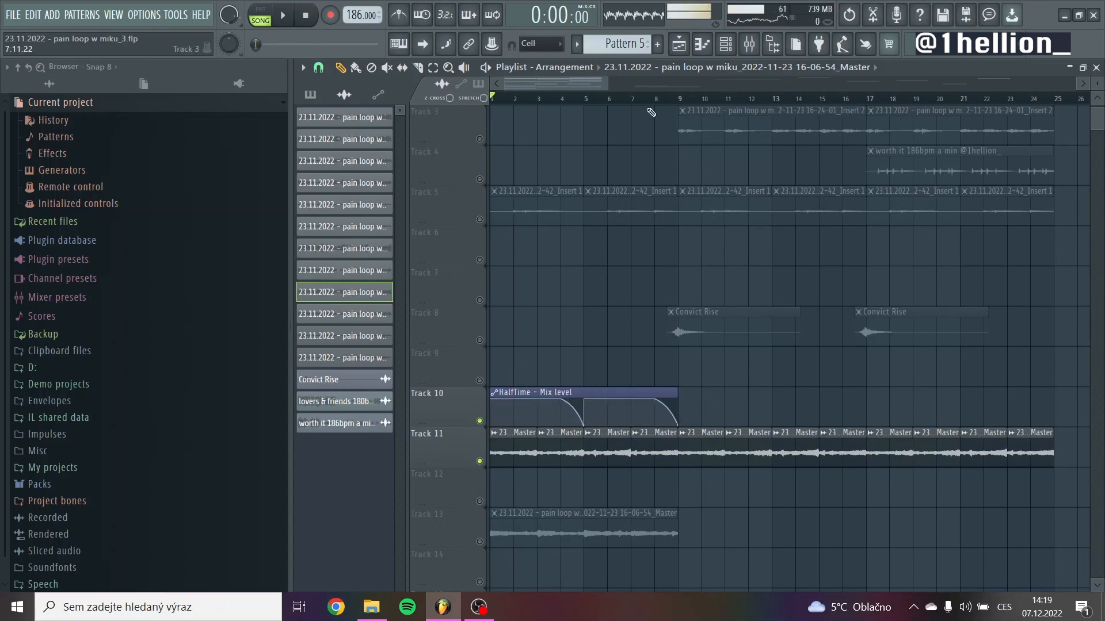
{"action": "left_click", "coordinate": [679, 98]}
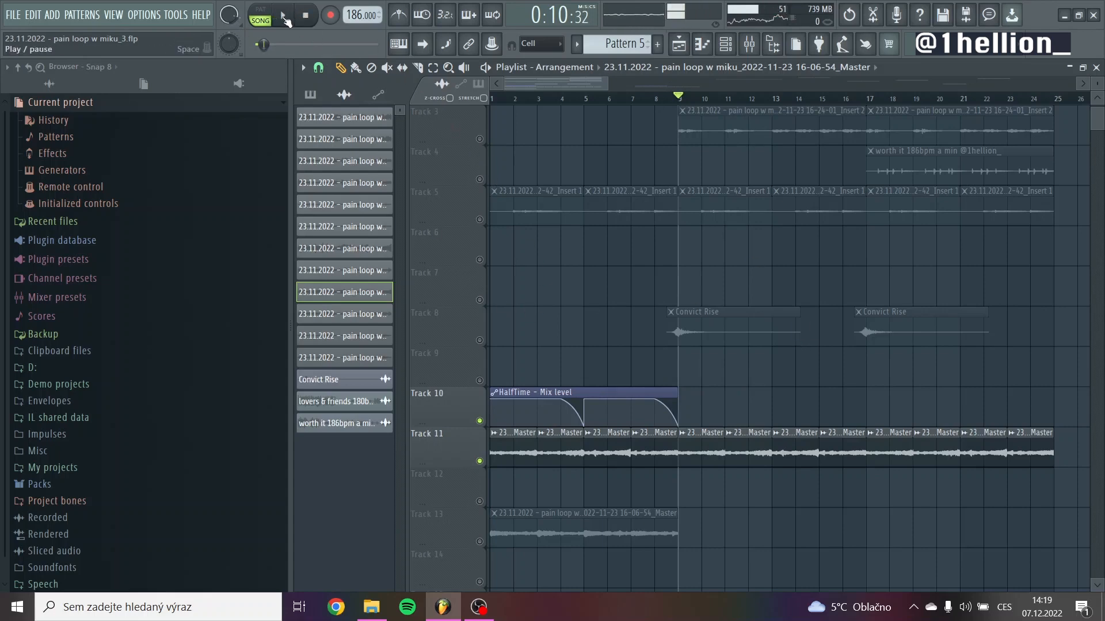
{"action": "left_click", "coordinate": [284, 17]}
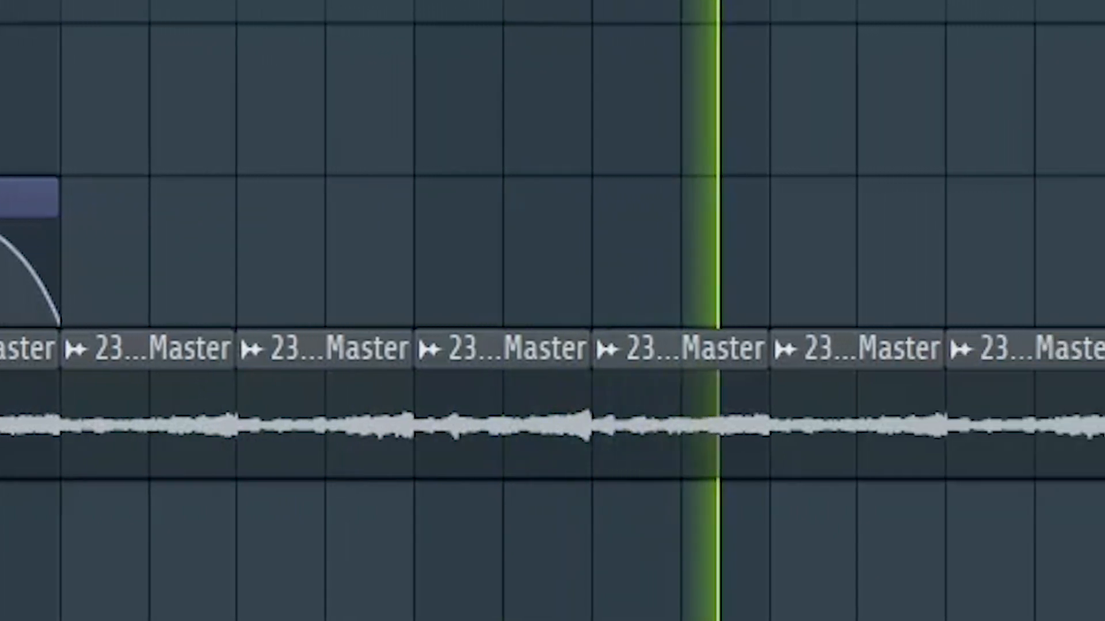
{"action": "key", "text": "space"}
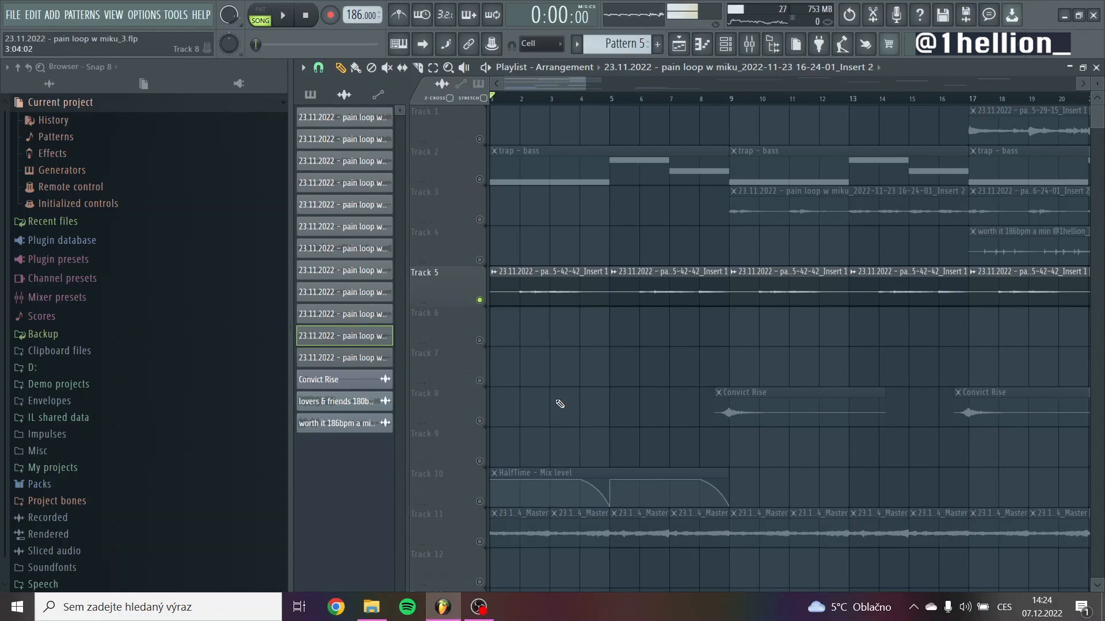
Unmute Tracks 10 and 11 so they play along with Track 5
{"action": "left_click", "coordinate": [480, 541]}
{"action": "left_click", "coordinate": [480, 501]}
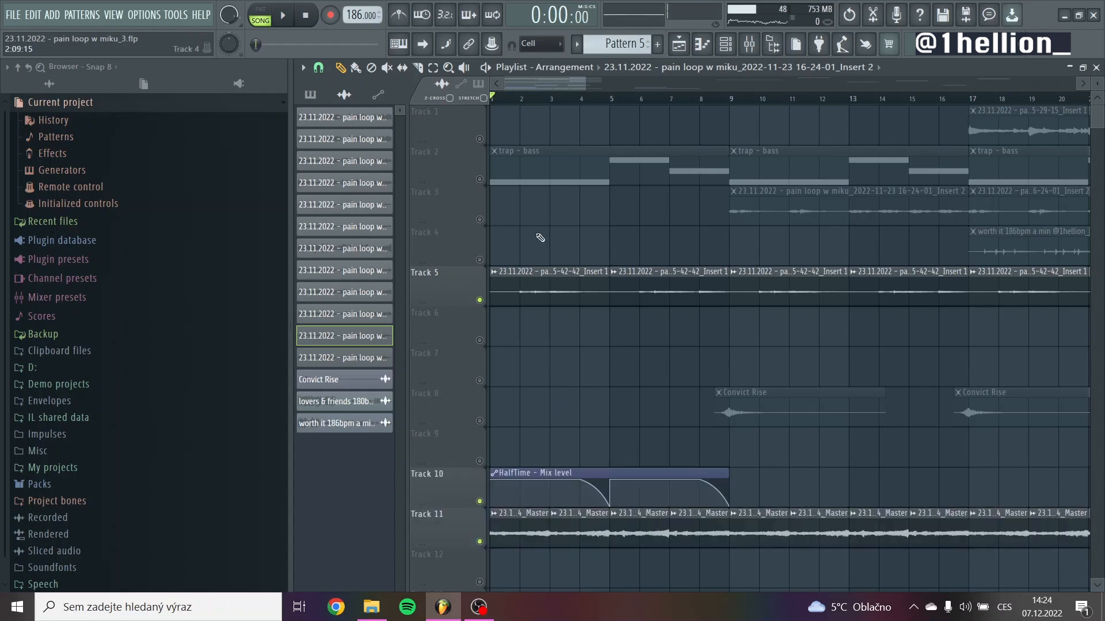
Review the sample settings of the Track 5 clip and the Track 3 clip, including time stretching and precomputed effects
{"action": "double_click", "coordinate": [534, 289]}
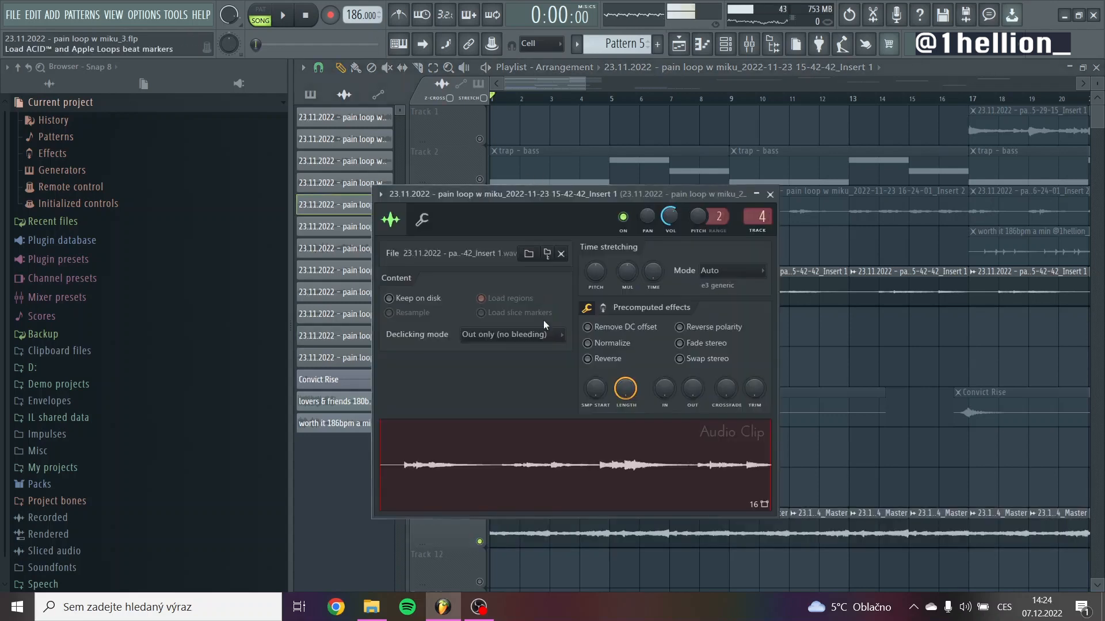
{"action": "left_click", "coordinate": [769, 194]}
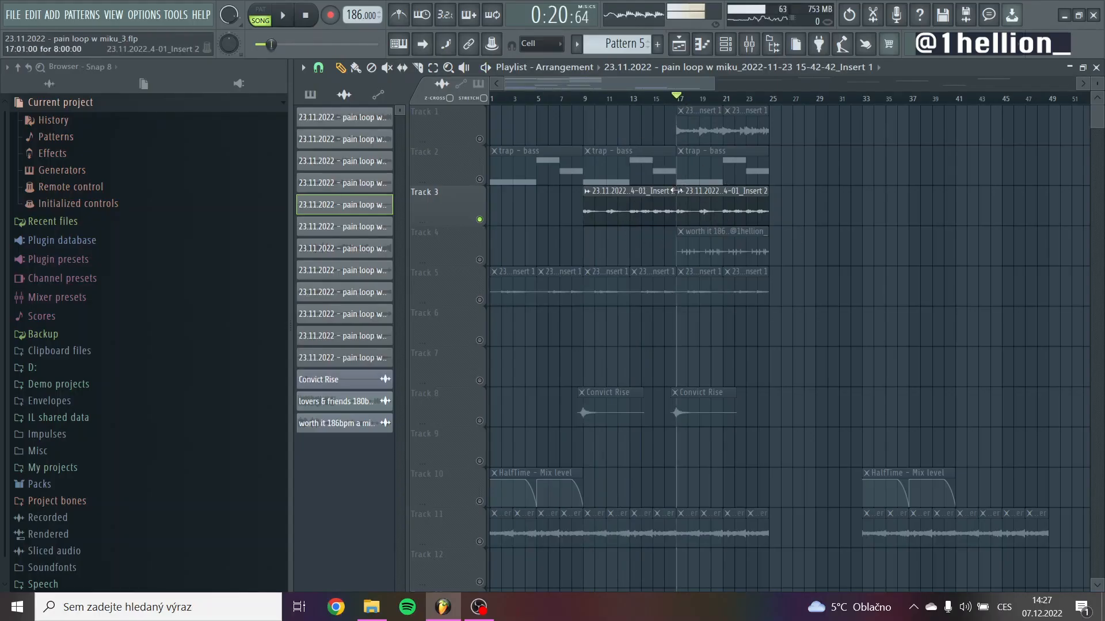
{"action": "double_click", "coordinate": [692, 211]}
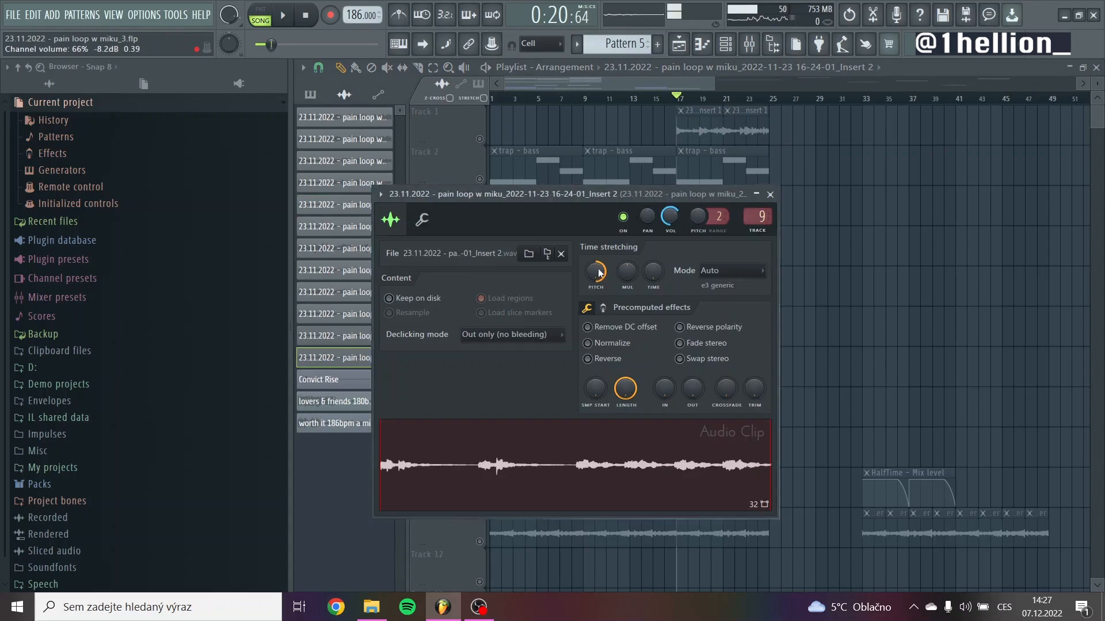
{"action": "key", "text": "Escape"}
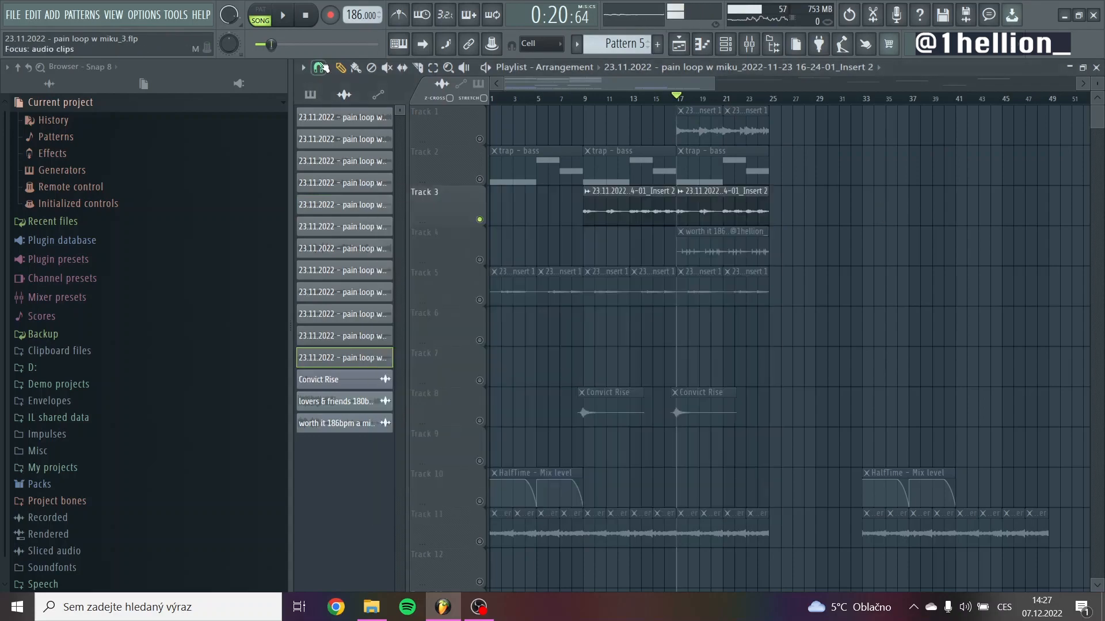
Play the soloed Track 3 clip from bar 17 and check the effect slots on the mixer
{"action": "left_click", "coordinate": [284, 16]}
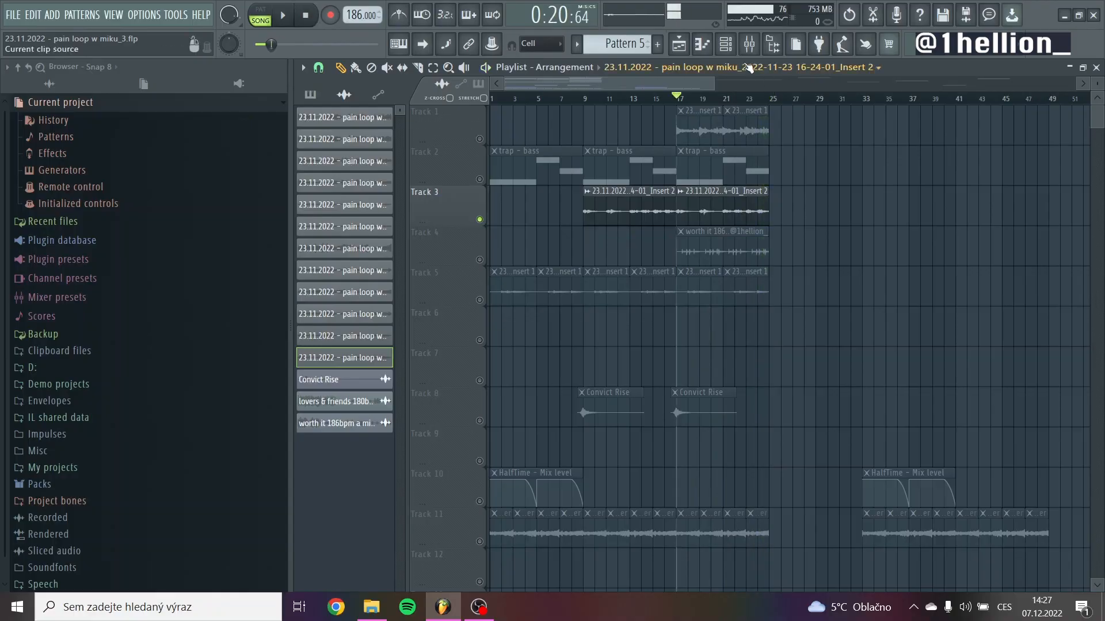
{"action": "left_click", "coordinate": [748, 43]}
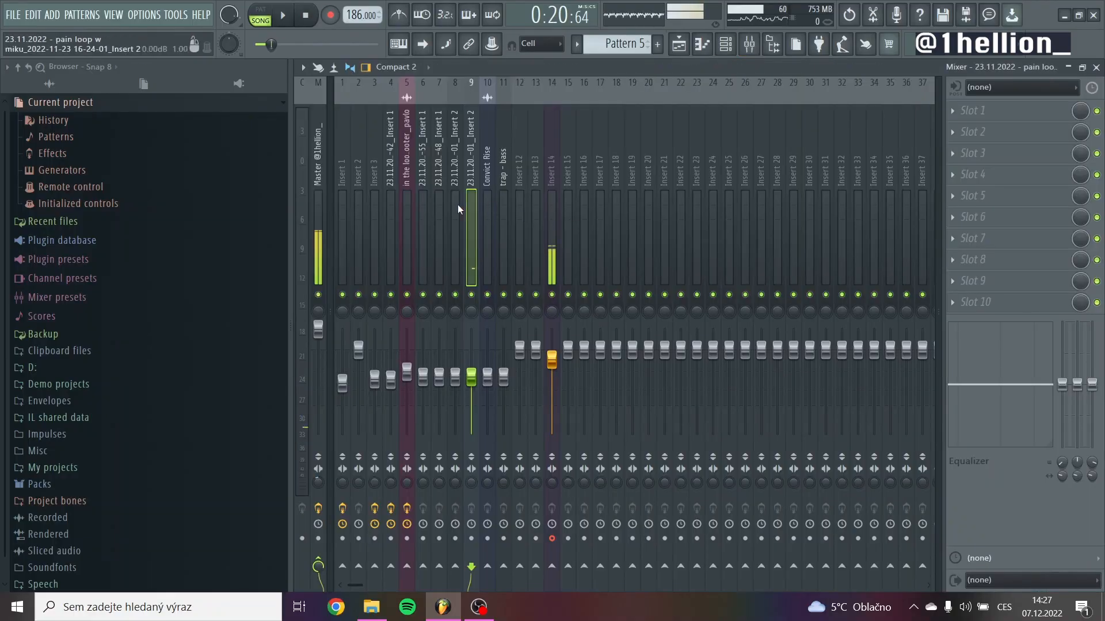
{"action": "left_click", "coordinate": [1004, 115]}
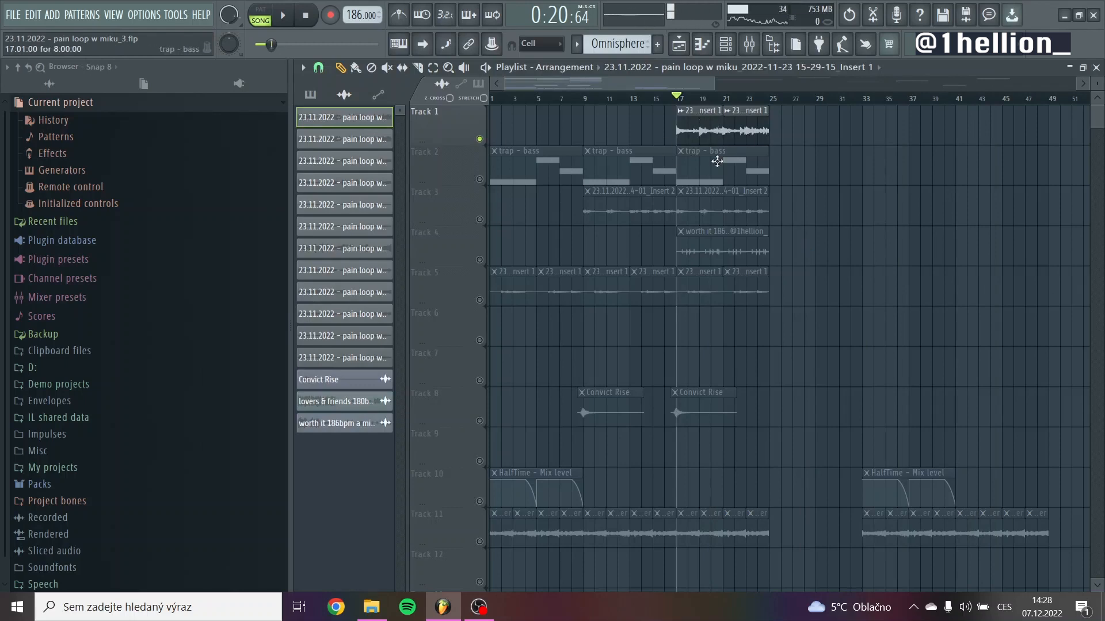
Play the soloed Track 1 clips from bar 17
{"action": "left_click", "coordinate": [284, 17]}
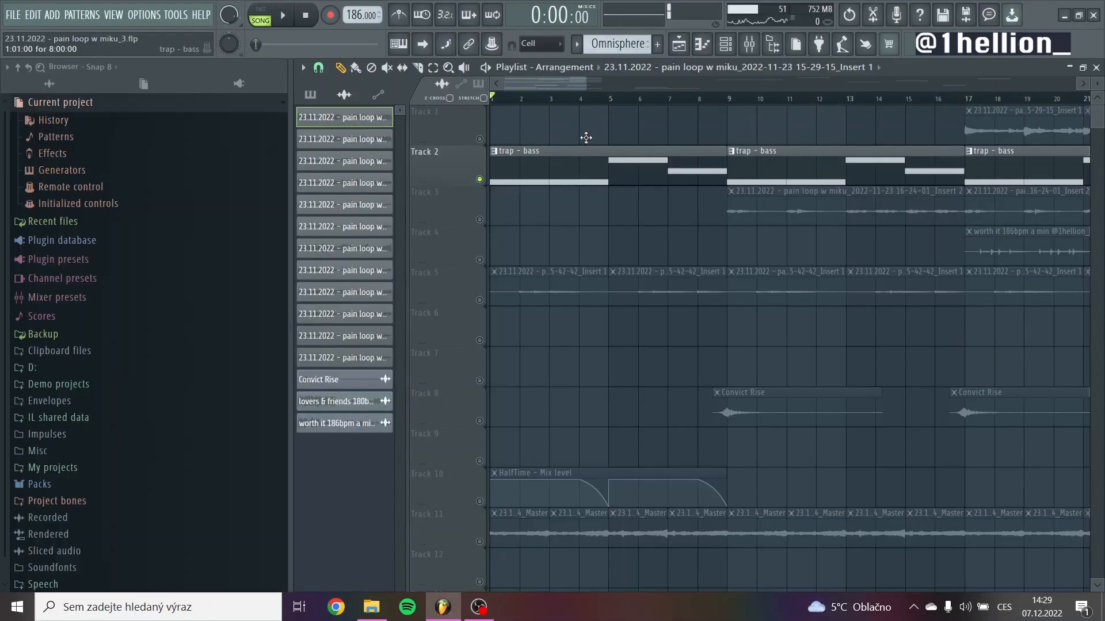
Review the sampler settings of the trap - bass channel and play its notes in the piano roll
{"action": "left_click", "coordinate": [726, 48]}
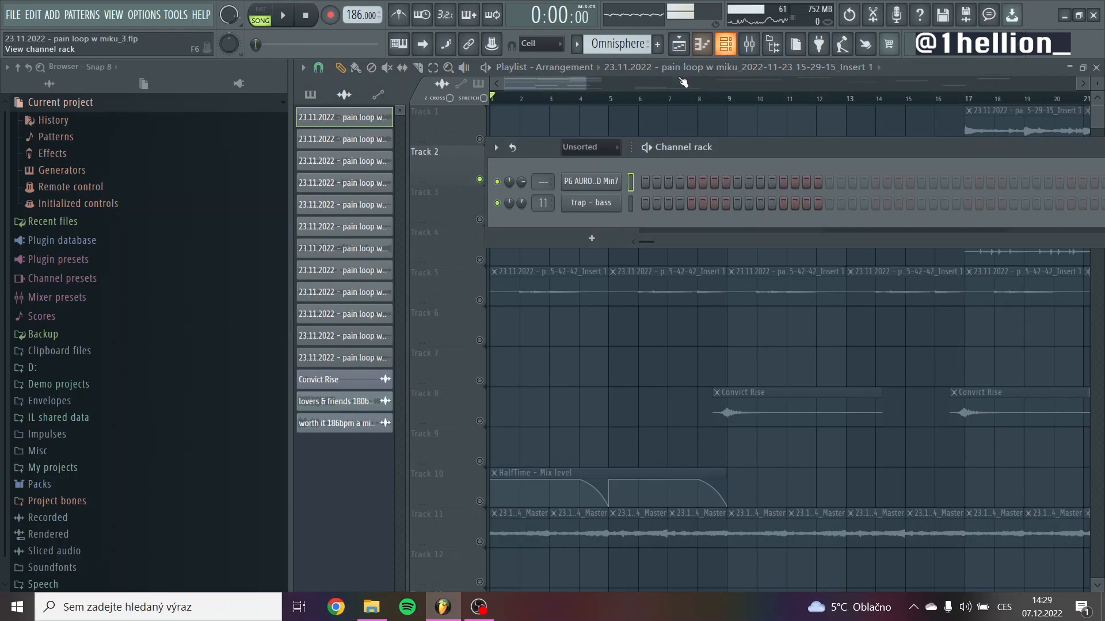
{"action": "left_click", "coordinate": [592, 207]}
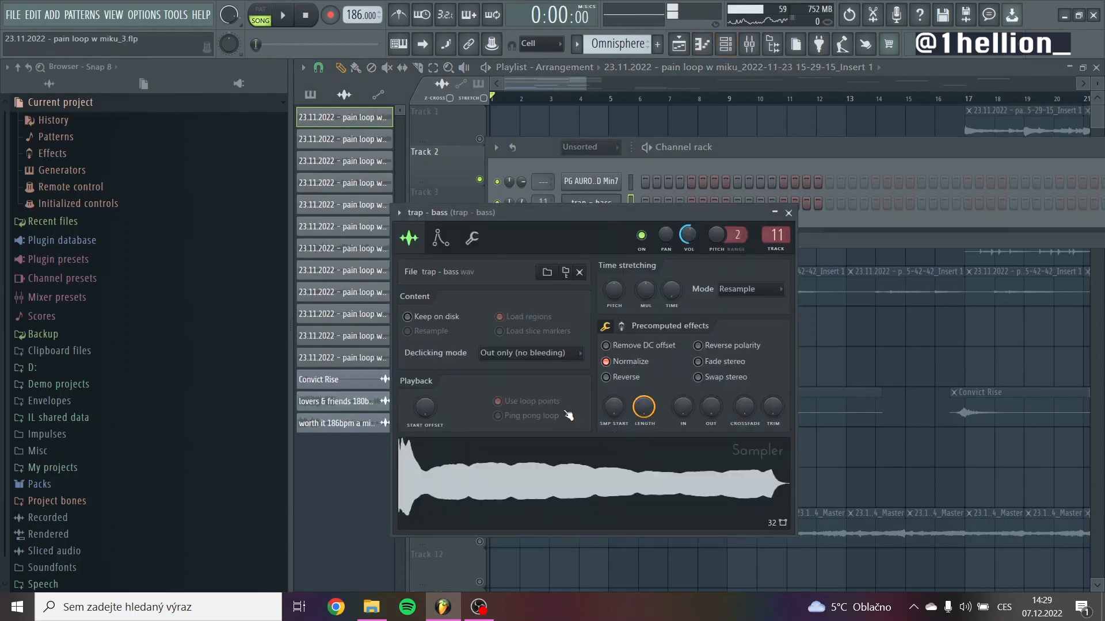
{"action": "left_click", "coordinate": [703, 46]}
{"action": "key", "text": "space"}
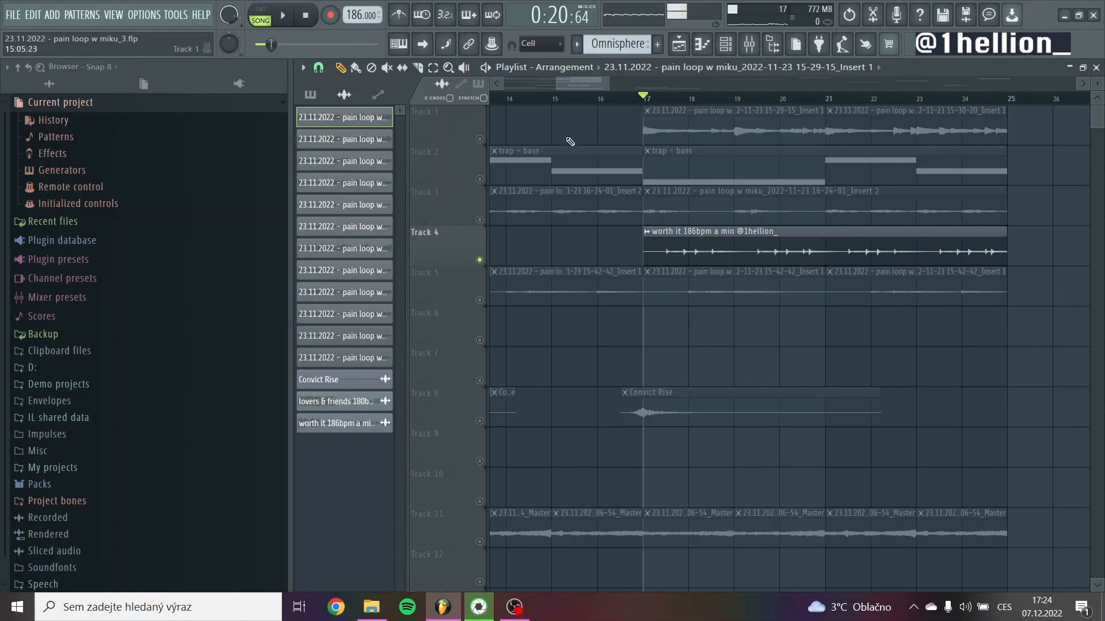
Play the soloed Track 4 clip from bar 17 and the soloed Convict Rise clip on Track 8 from bar 16
{"action": "left_click", "coordinate": [283, 16]}
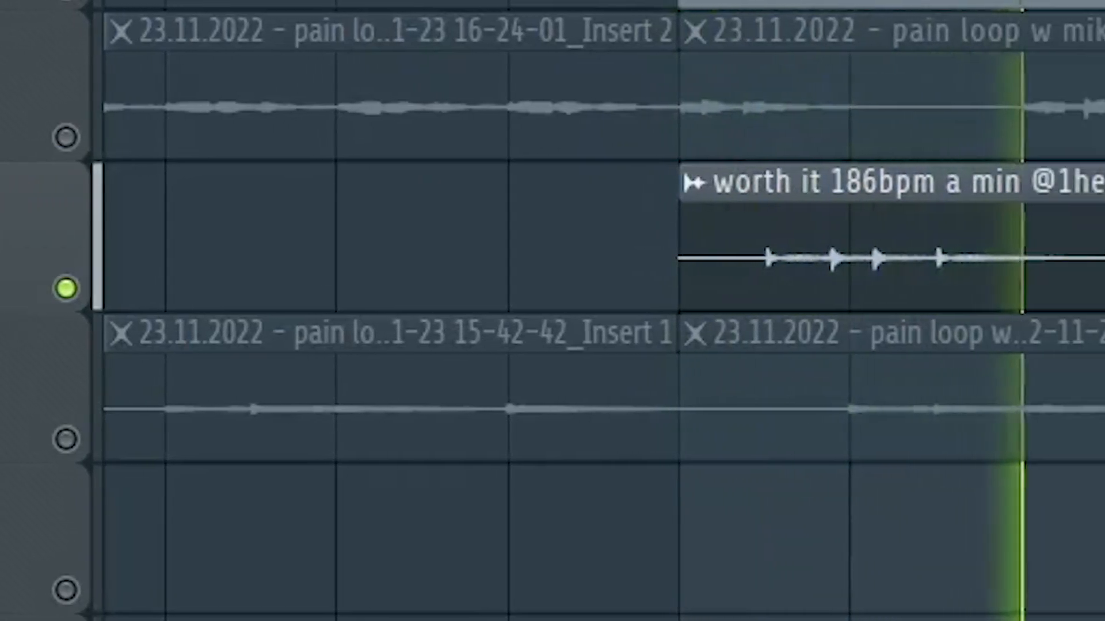
{"action": "scroll", "coordinate": [552, 311], "scroll_direction": "down", "scroll_amount": 3}
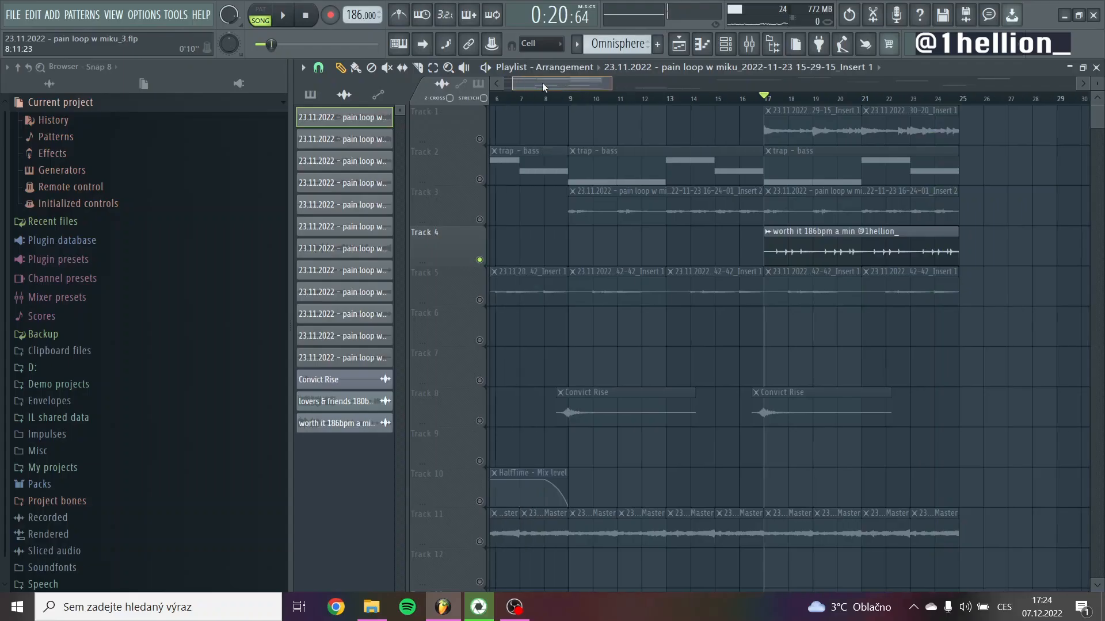
{"action": "scroll", "coordinate": [904, 98], "scroll_direction": "up", "scroll_amount": 2}
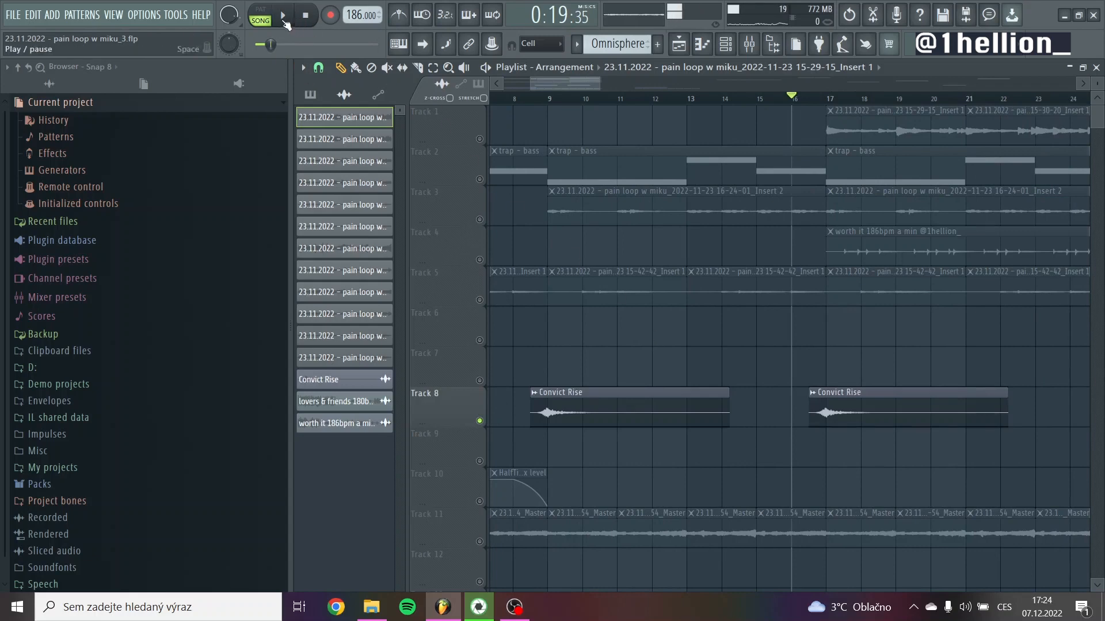
{"action": "left_click", "coordinate": [284, 17]}
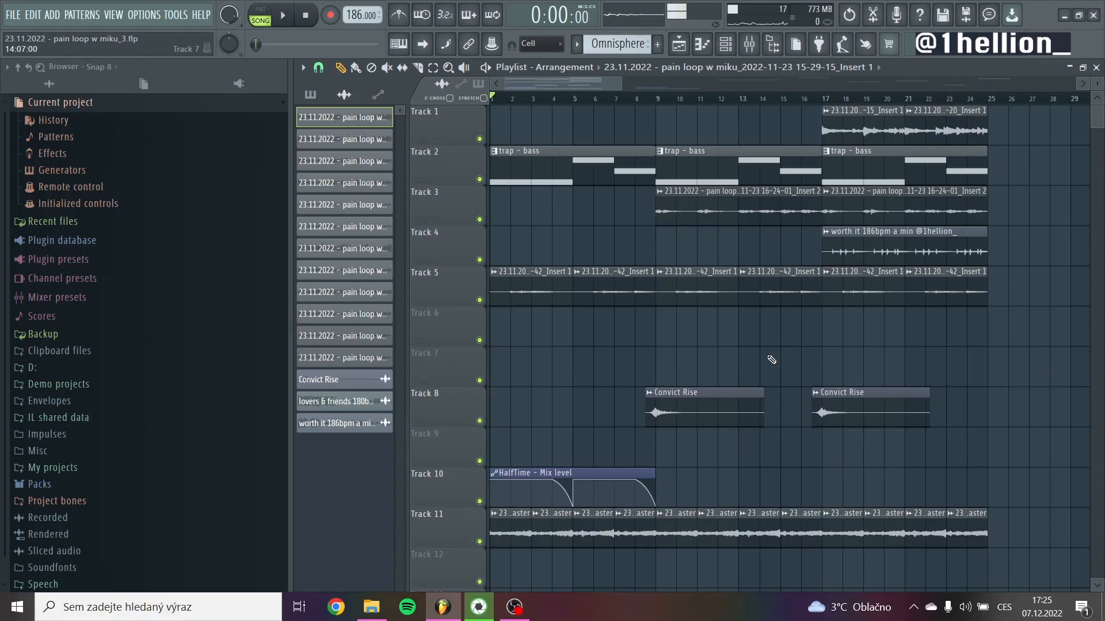
Review the Fruity parametric EQ 2 and SketchCassette II settings on the Master mixer track, and return to the playlist
{"action": "left_click", "coordinate": [751, 44]}
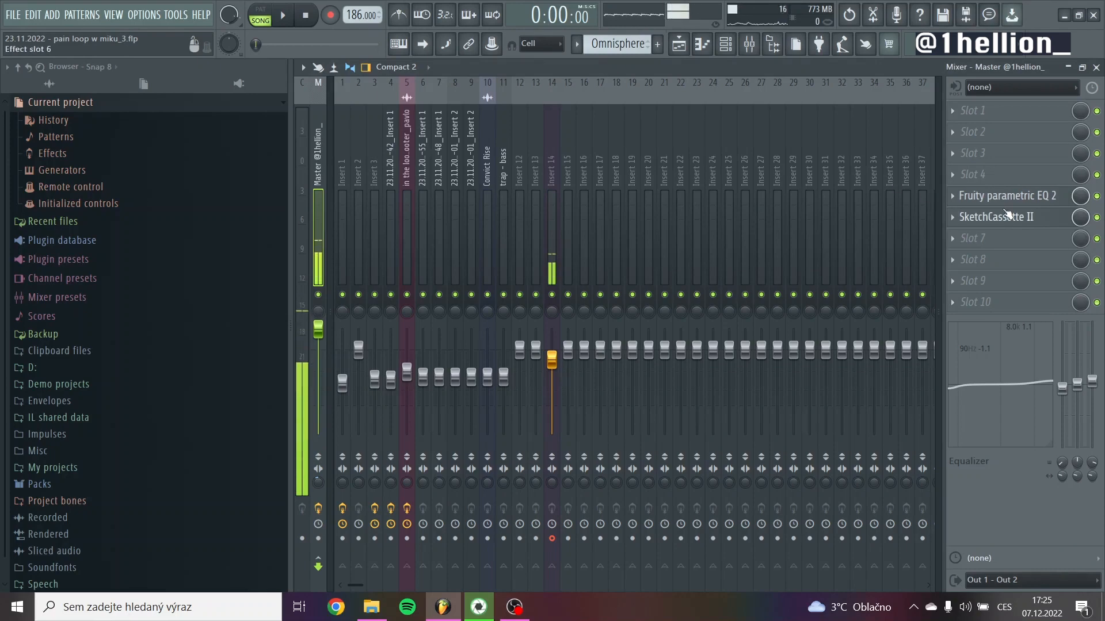
{"action": "left_click", "coordinate": [1019, 197]}
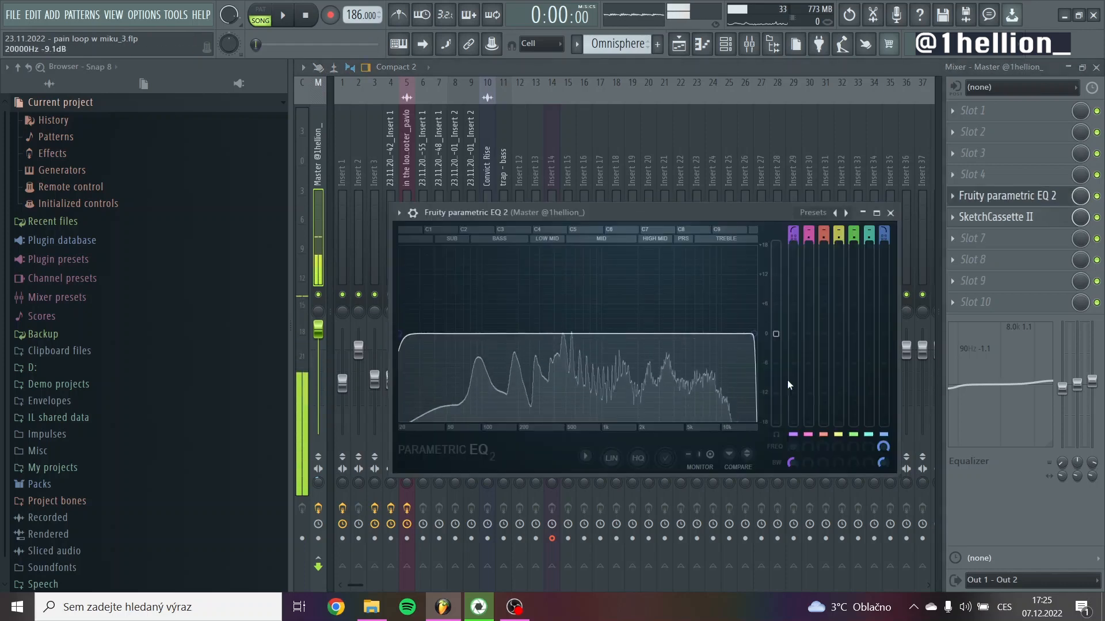
{"action": "left_click", "coordinate": [890, 214]}
{"action": "left_click", "coordinate": [1041, 217]}
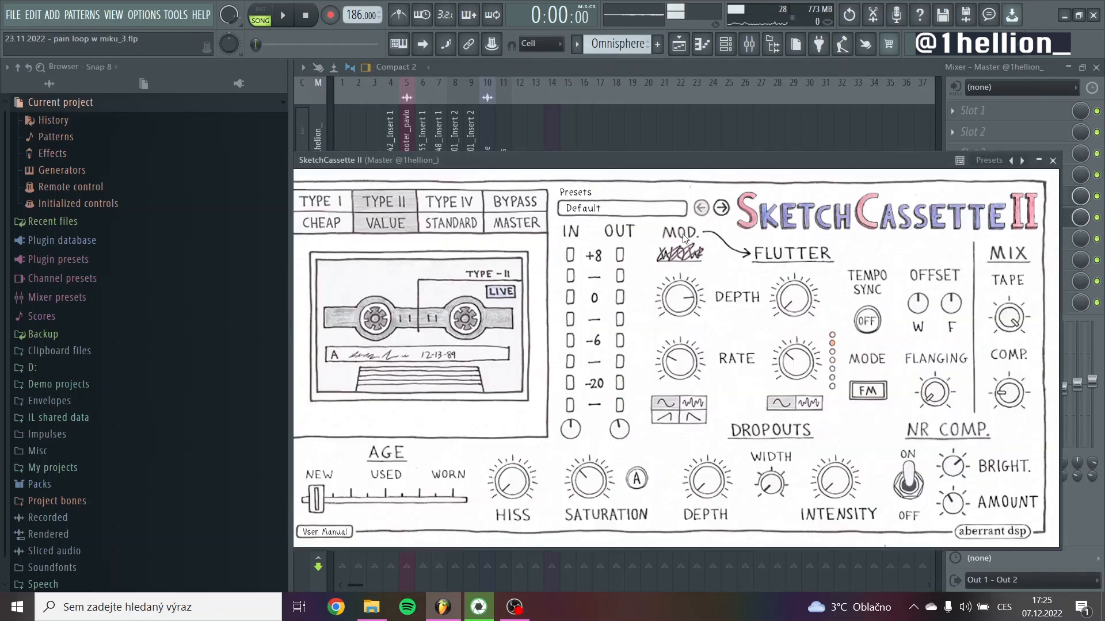
{"action": "left_click", "coordinate": [1052, 160]}
{"action": "key", "text": "F5"}
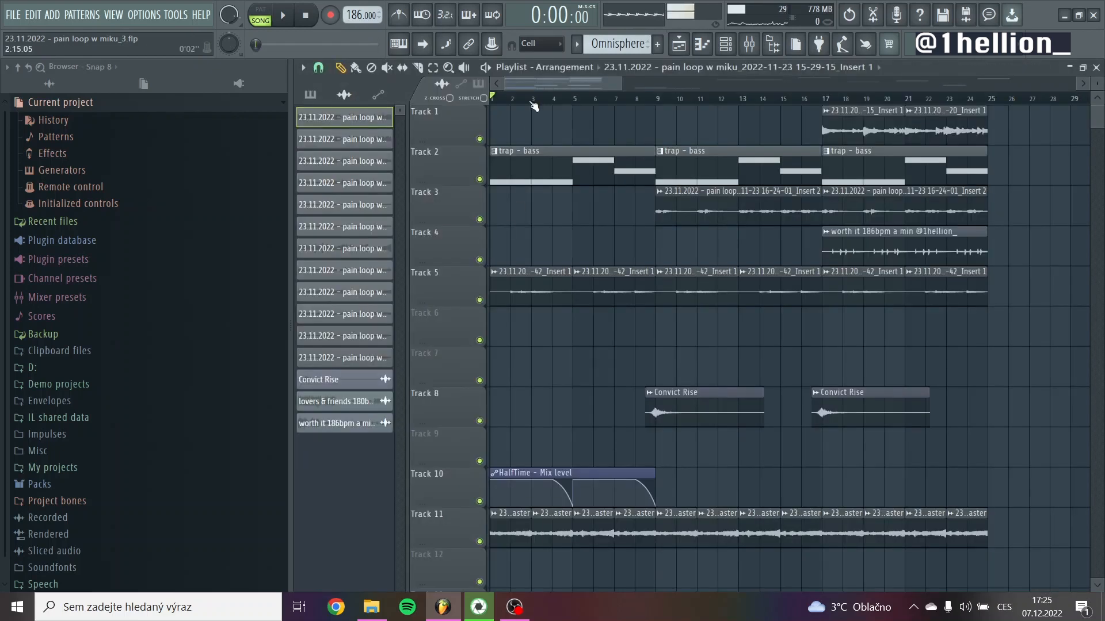